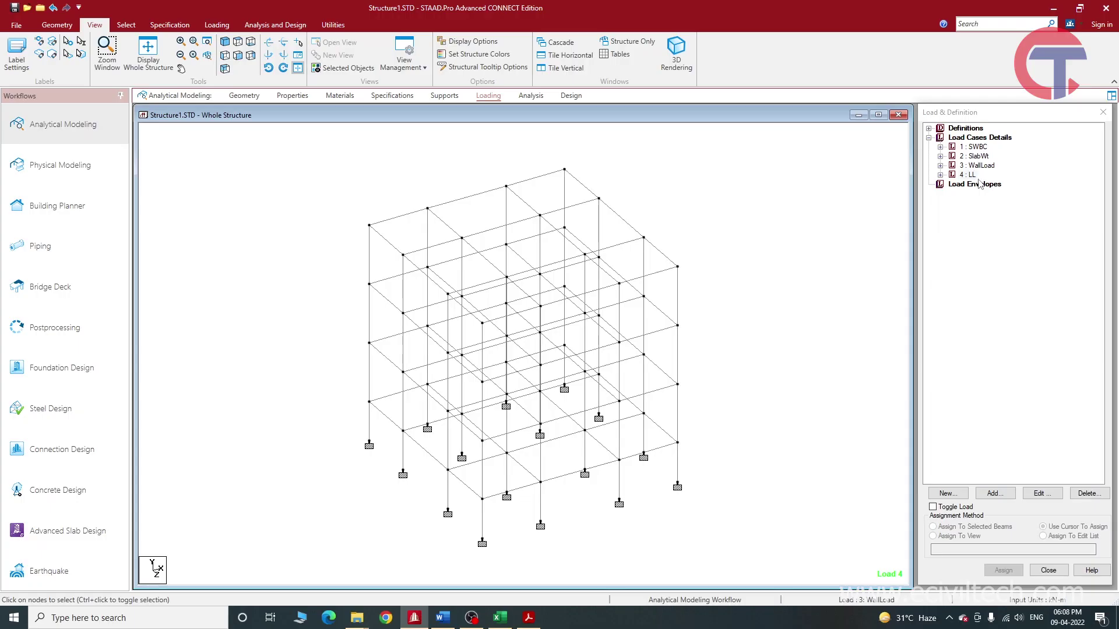
- Start a new load combination under Load Cases Details
click(977, 138)
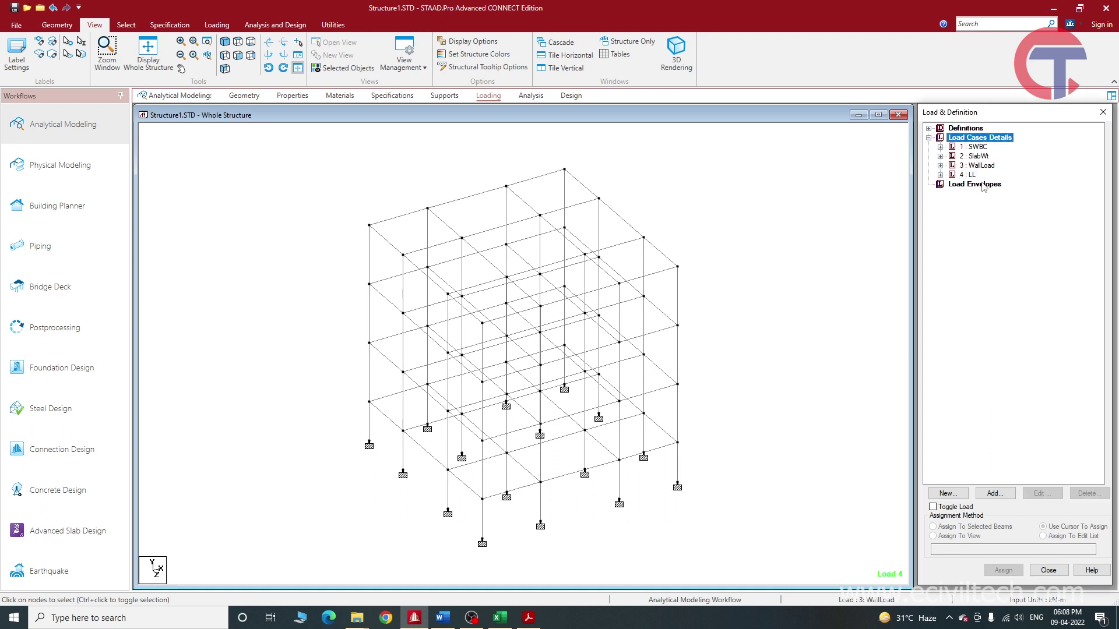
click(1006, 499)
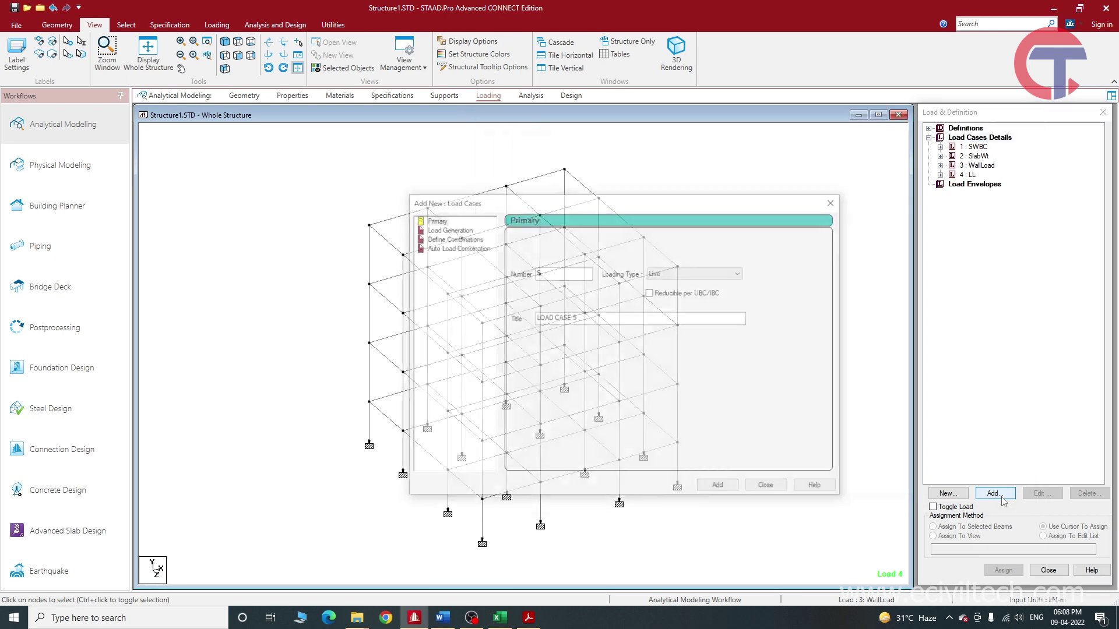
click(432, 238)
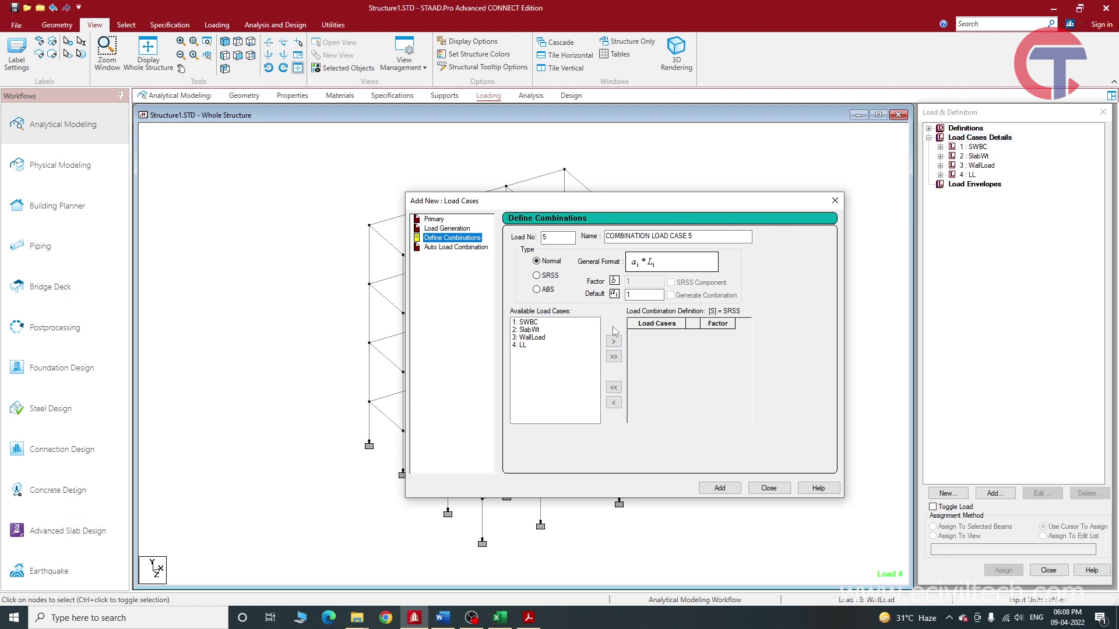
- Create combination 5 'DL' summing SWBC, SlabWt and WallLoad at factor 1
click(690, 236)
drag(690, 236, 570, 227)
text(DL)
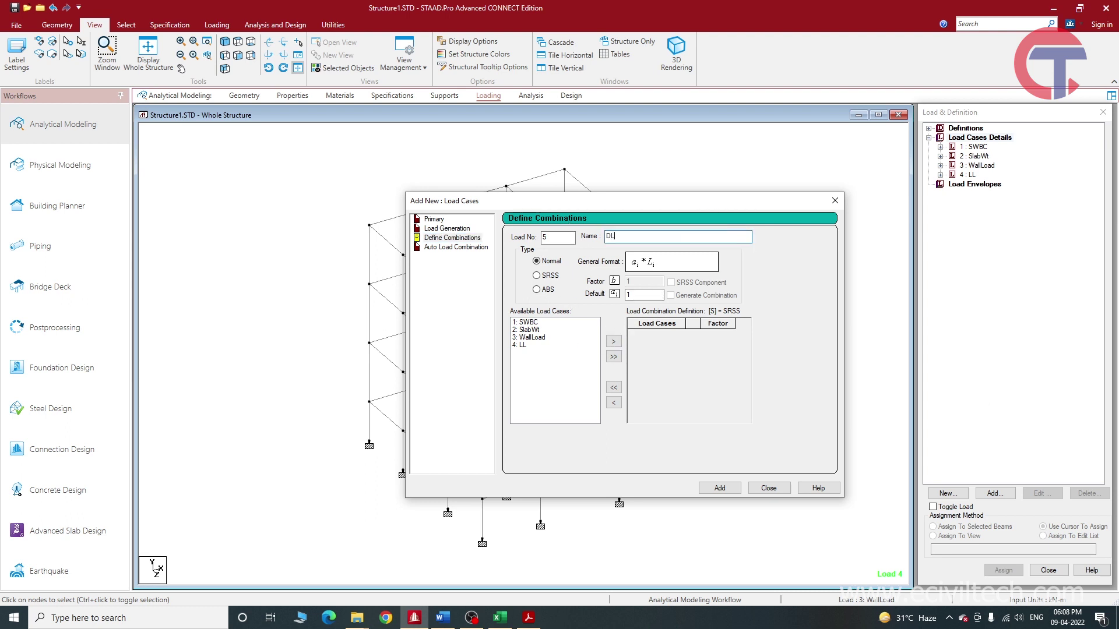
click(533, 322)
ctrl+click(541, 328)
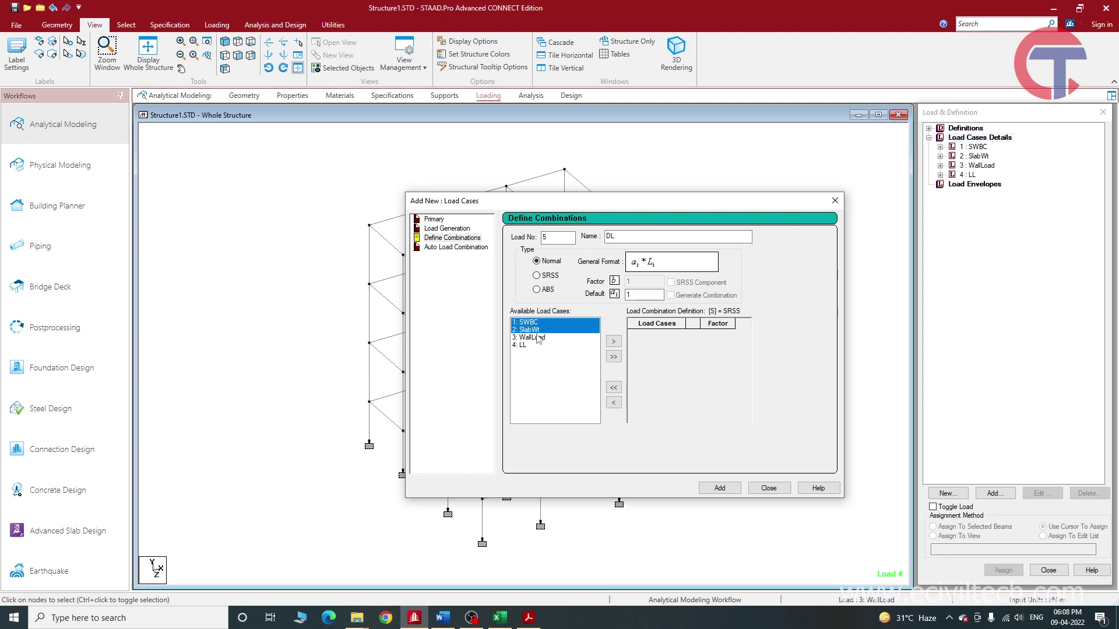
ctrl+click(538, 338)
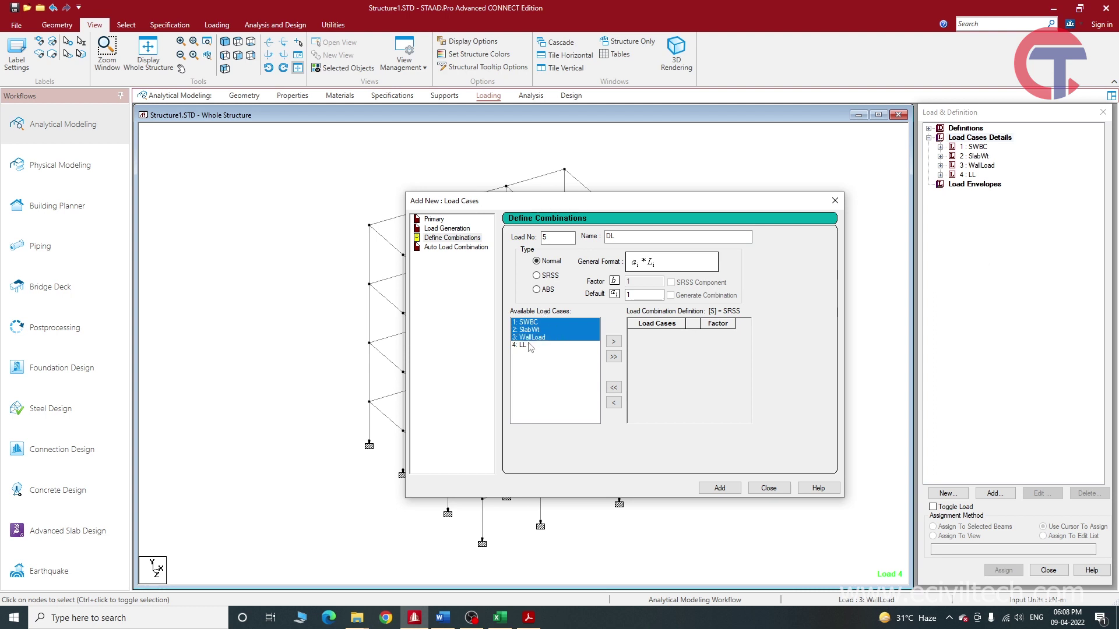
click(614, 342)
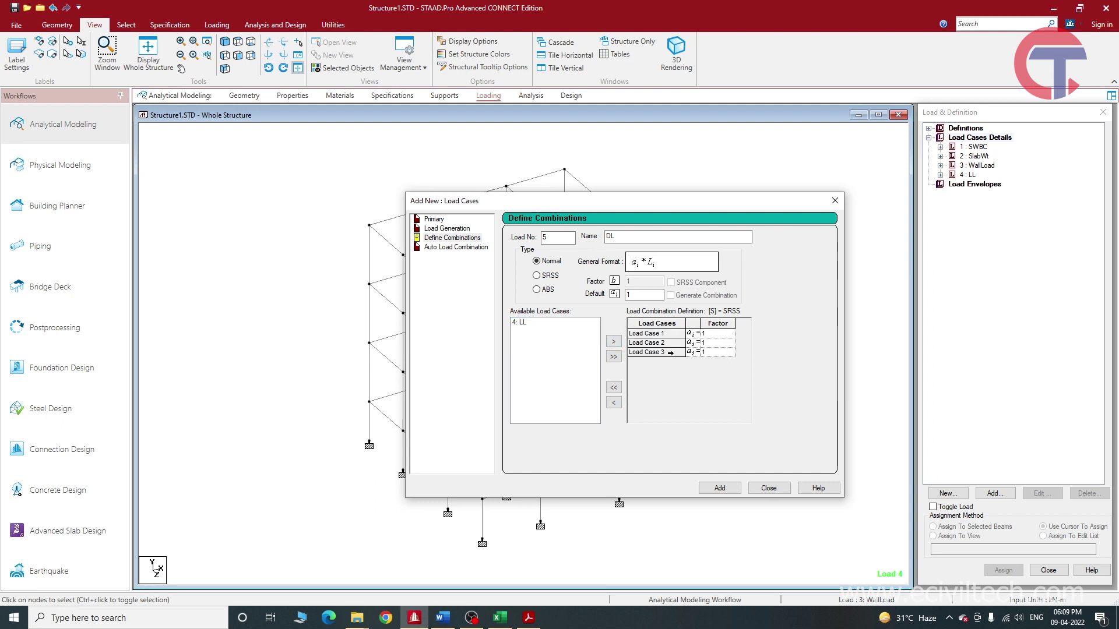
click(720, 488)
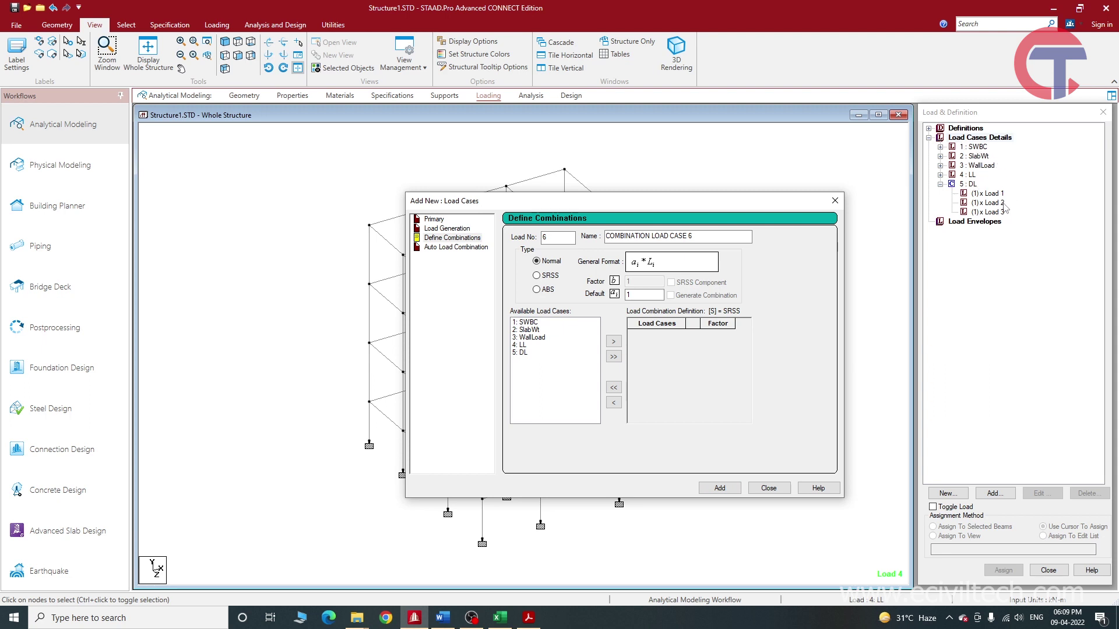
- Create combination 6 'DL+LL' with load cases 1 through 5 at factor 1
click(692, 238)
drag(691, 237, 604, 237)
text(DL+LL)
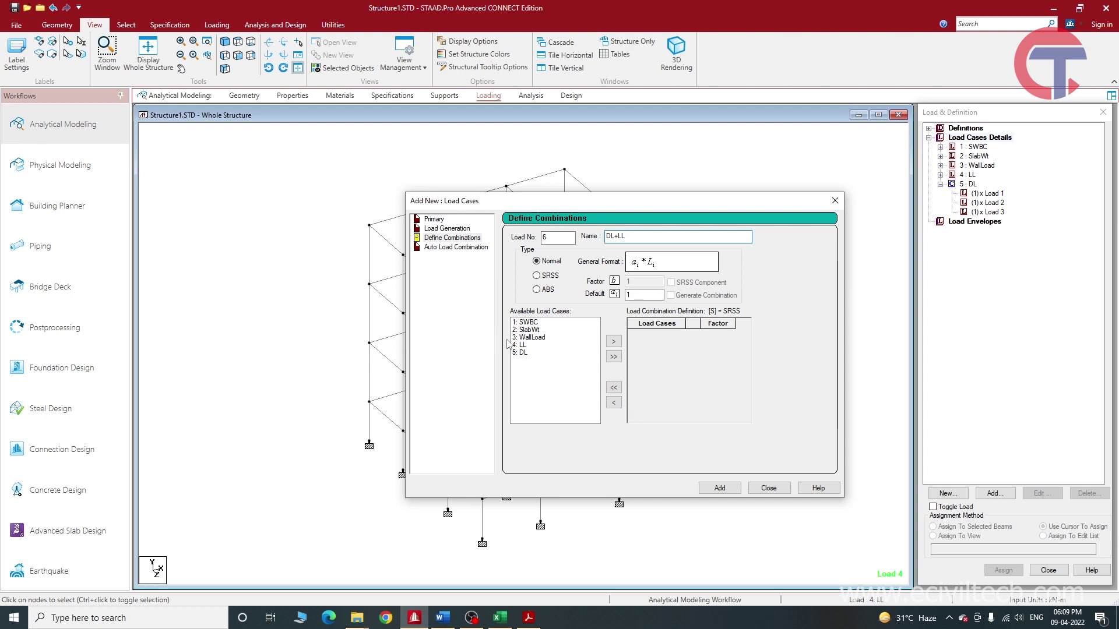
drag(523, 323, 536, 361)
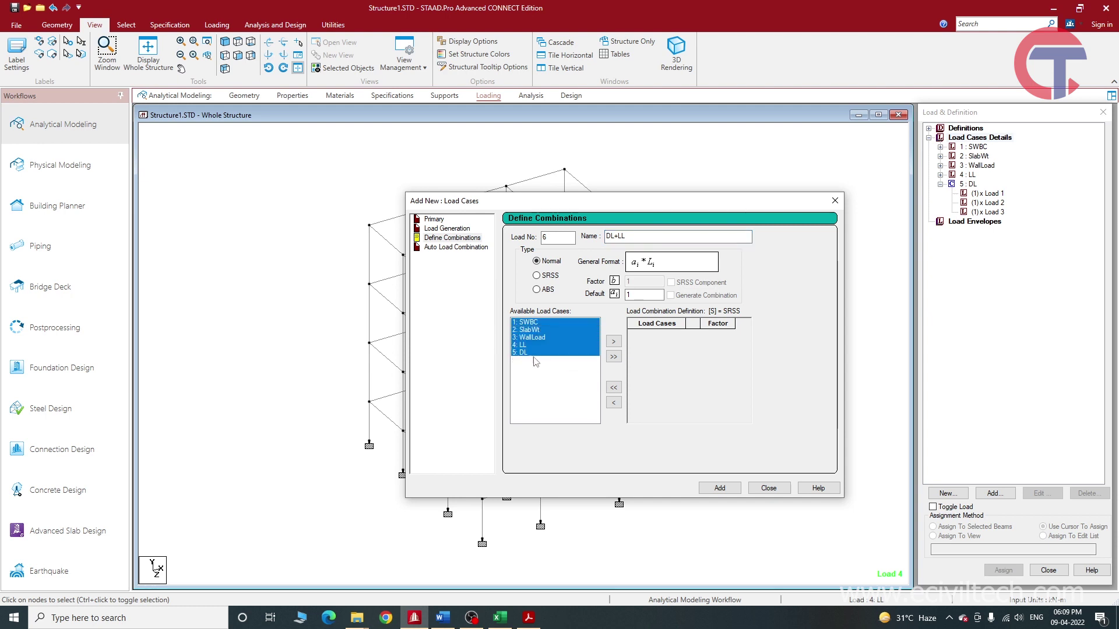
click(615, 343)
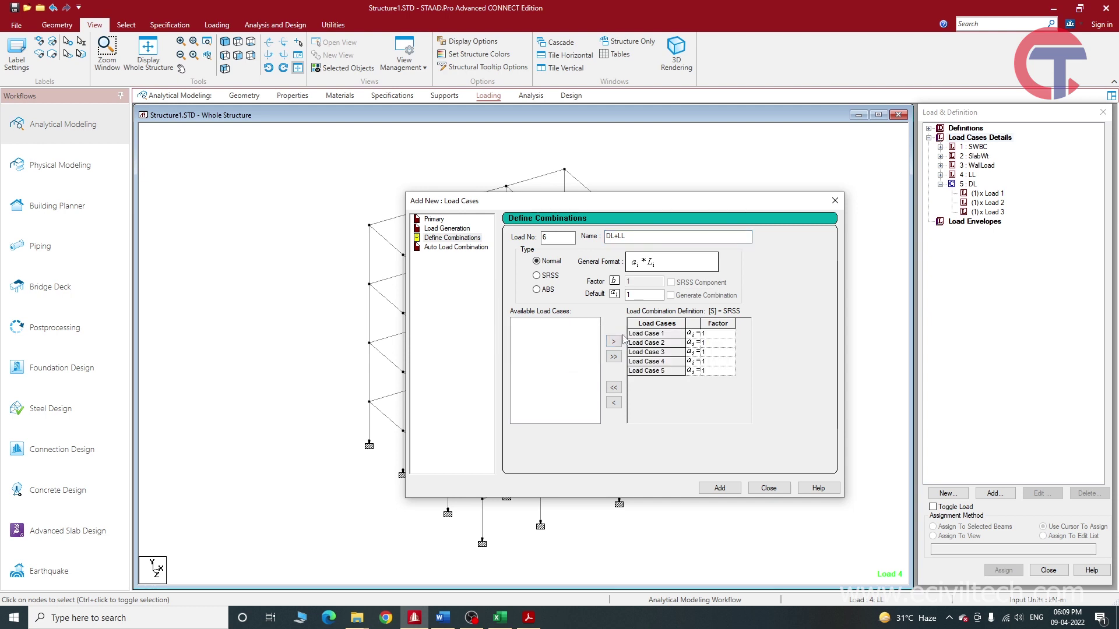
click(719, 487)
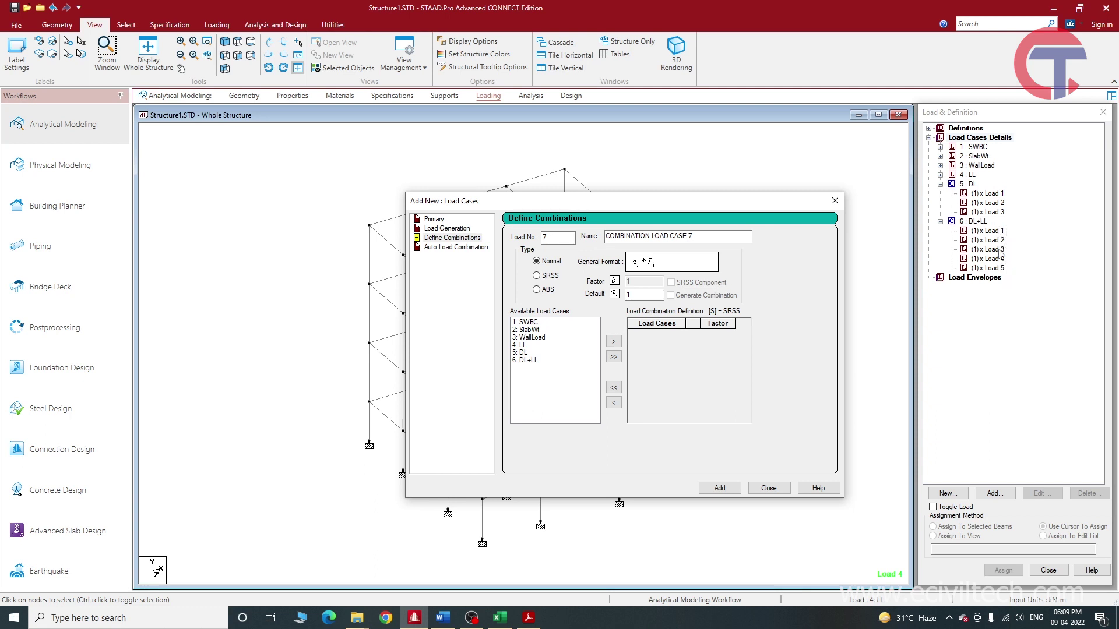
- Name combination 7 '1.5DL' and add SWBC, SlabWt and WallLoad at default factor 1.5
click(557, 236)
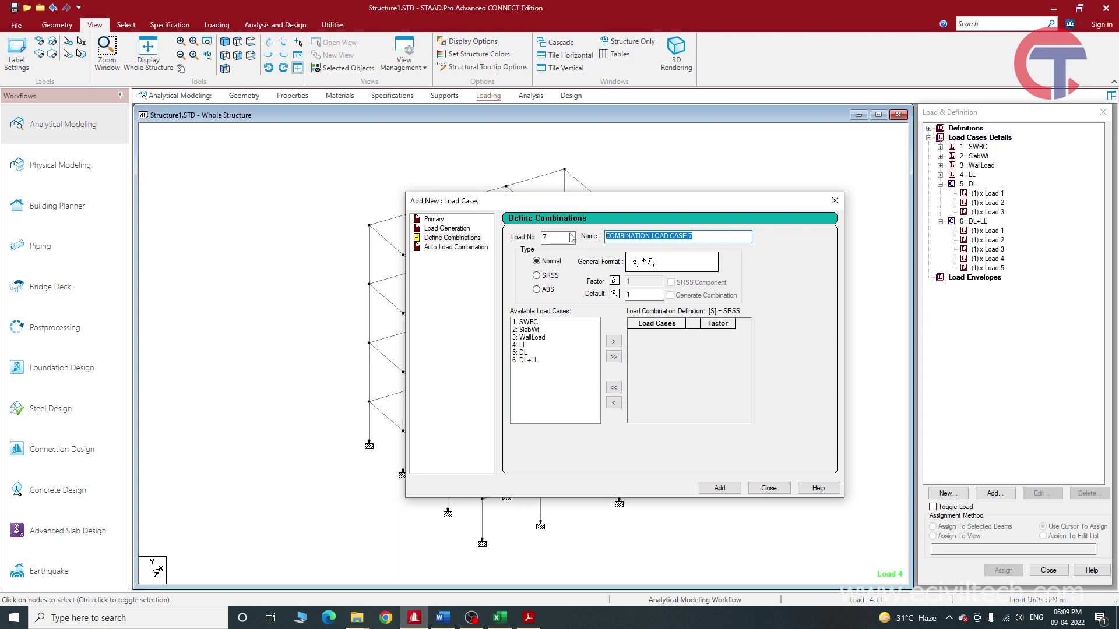
click(697, 369)
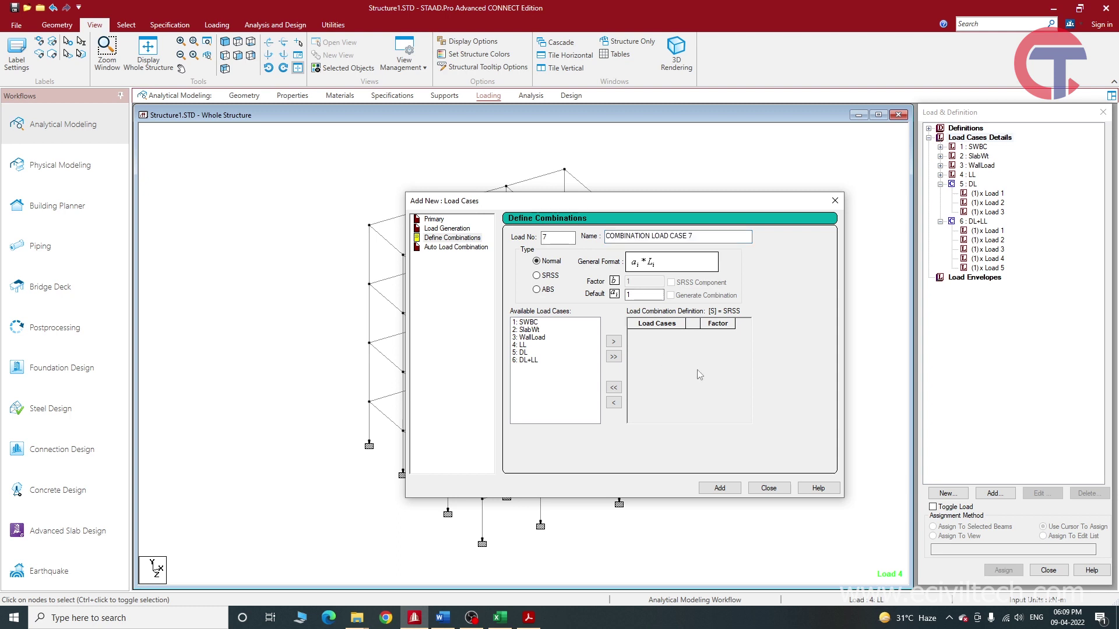
key(Tab)
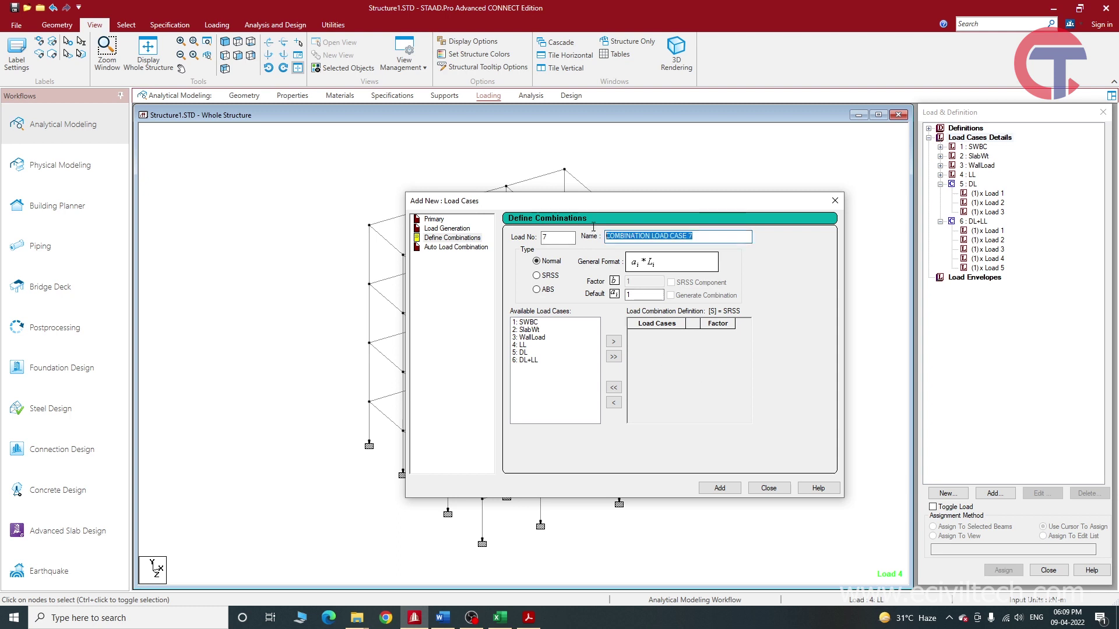
text(1.)
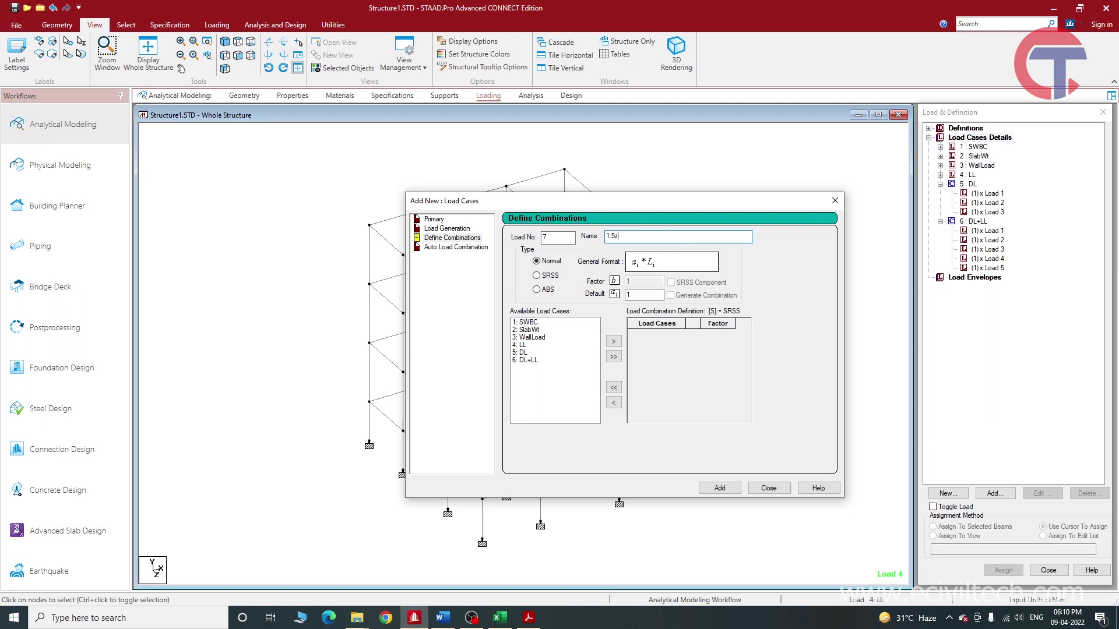
text(5DL)
click(647, 295)
mouse_move(532, 324)
mouse_down()
mouse_move(545, 350)
mouse_move(546, 338)
mouse_up()
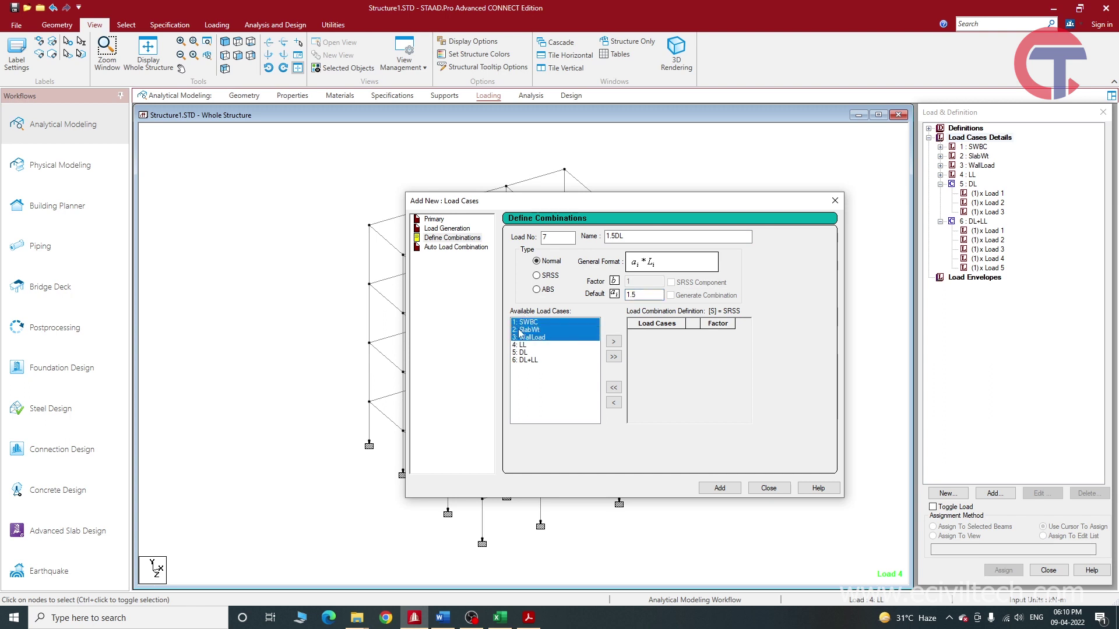
click(613, 342)
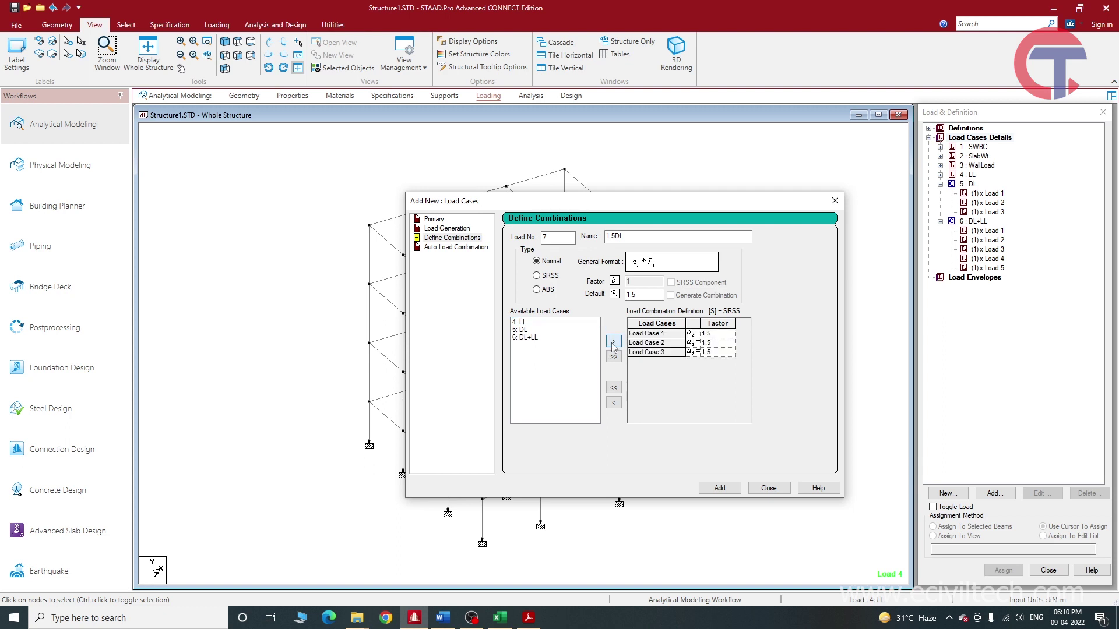
click(720, 488)
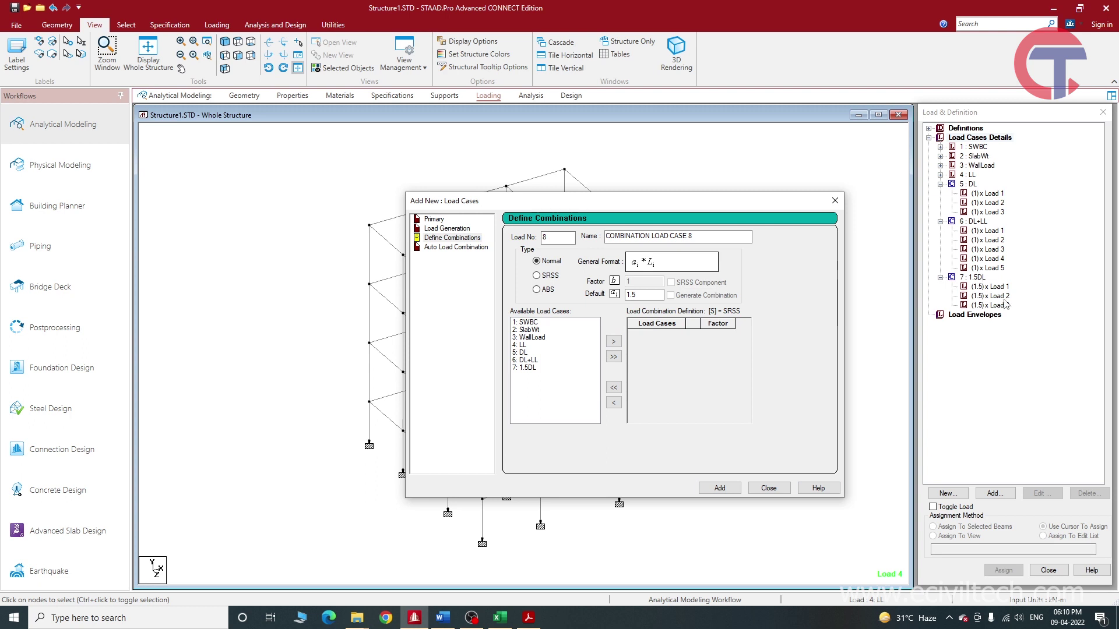
- Create combination 8 '1.5(DL+LL)' with load cases 1–5 at factor 1.5, then close the dialog
click(464, 236)
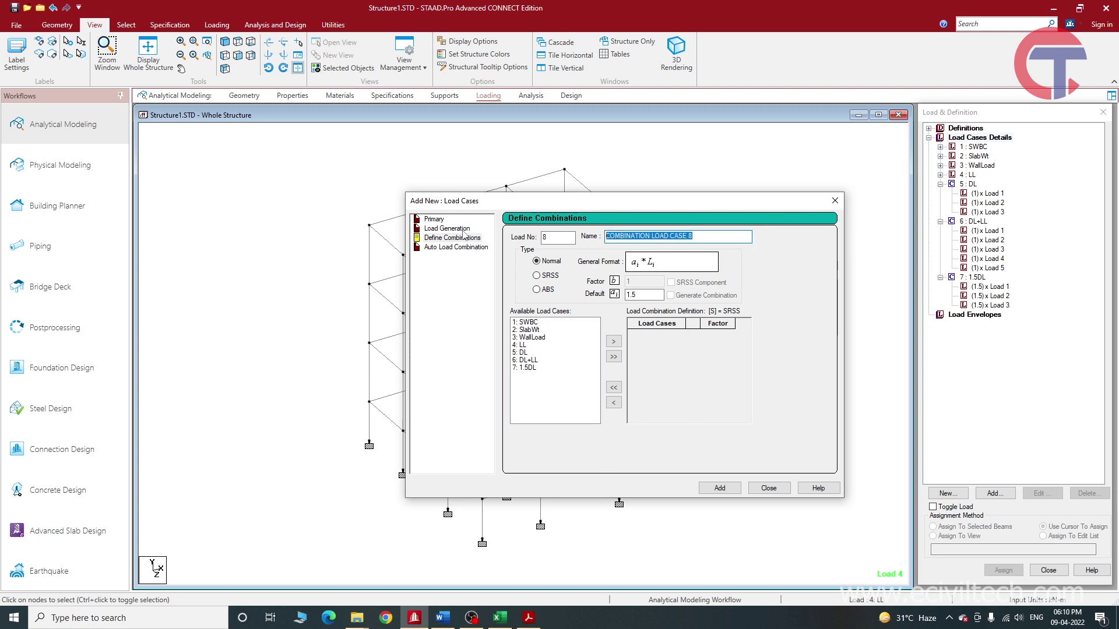
text(1.5(DL+LL)
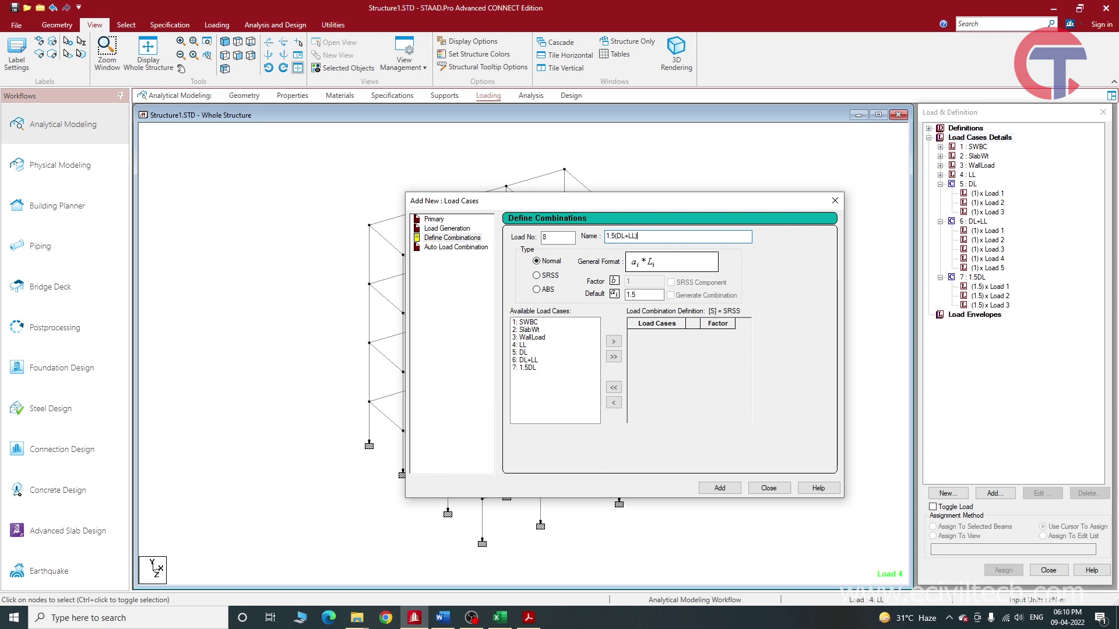
click(540, 324)
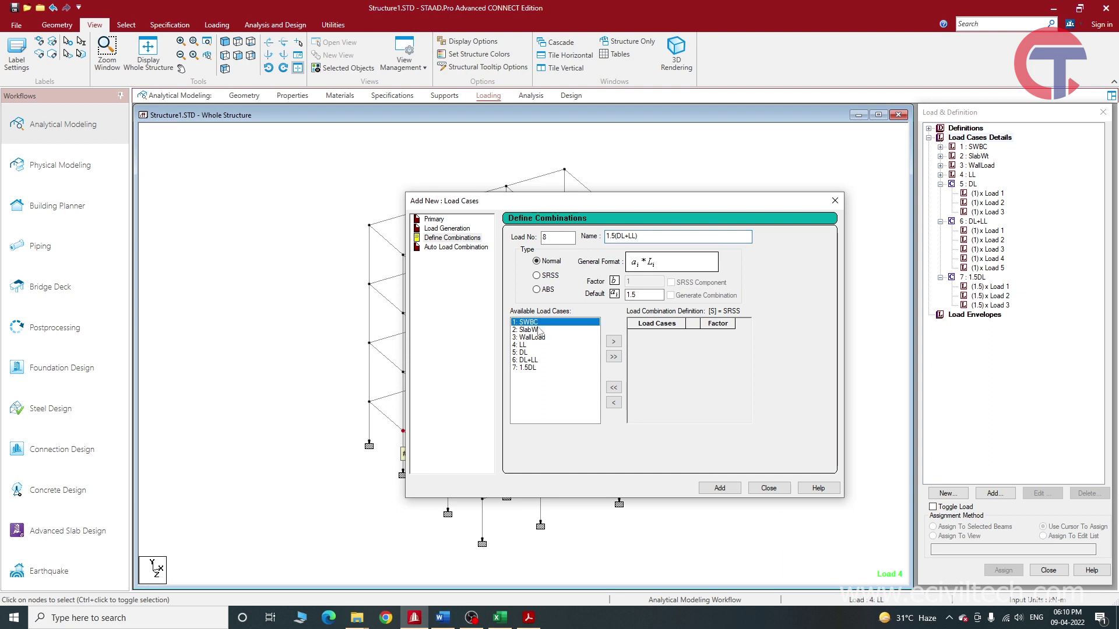
shift+click(523, 354)
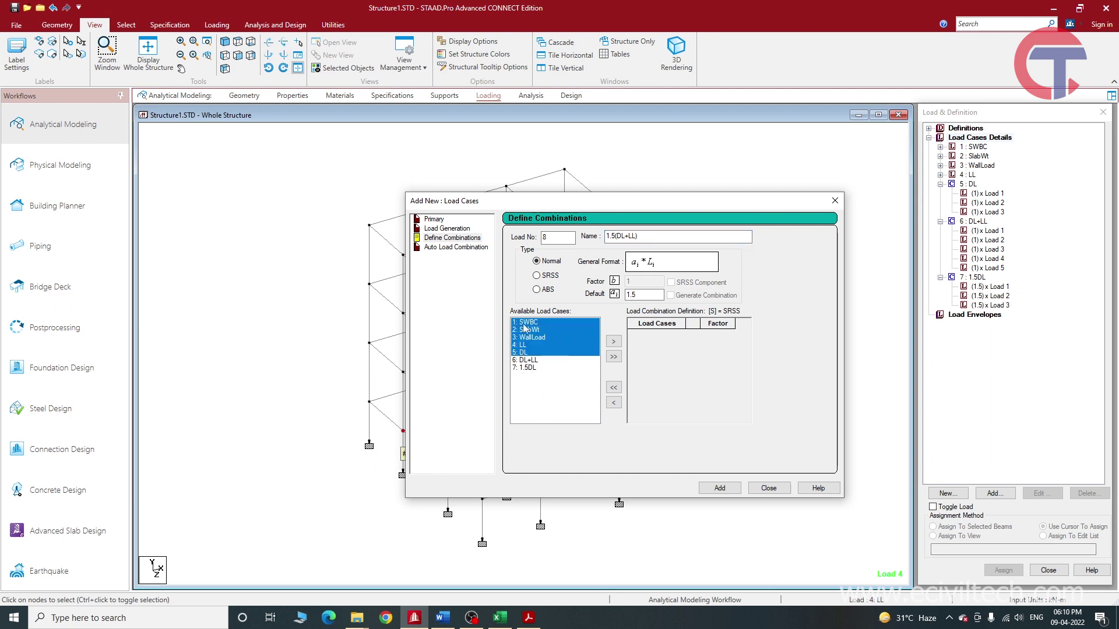
click(615, 342)
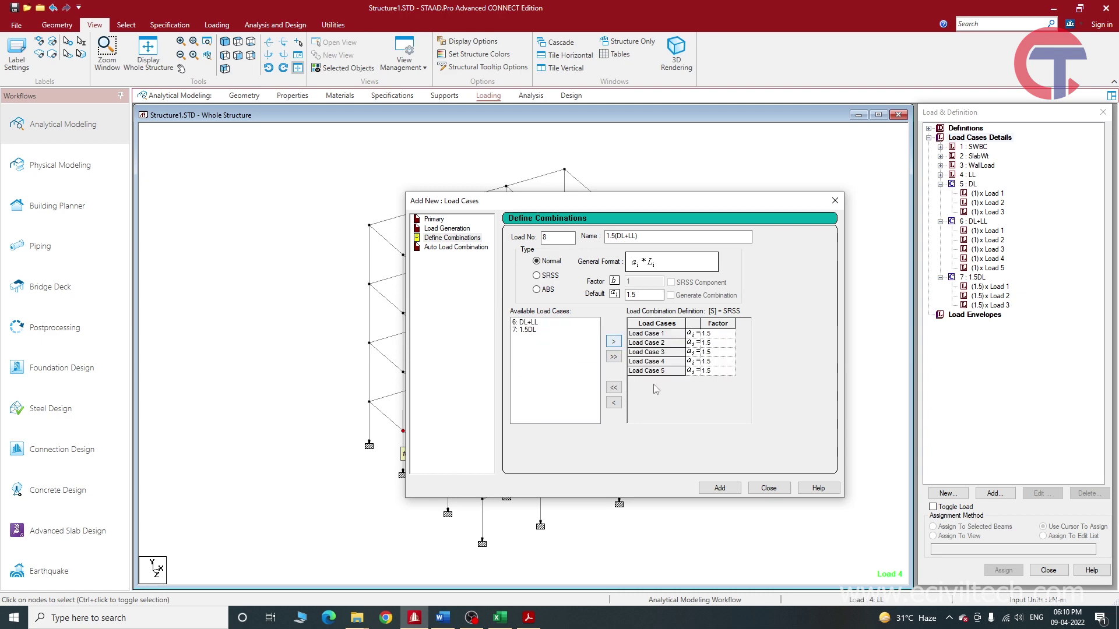
click(720, 488)
click(768, 488)
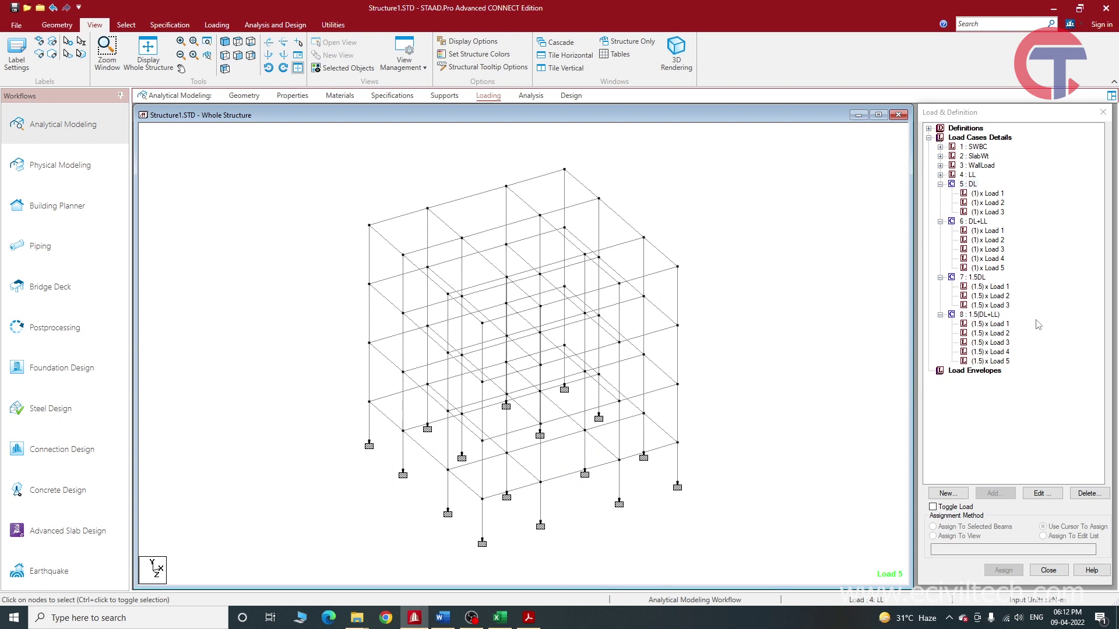
click(975, 147)
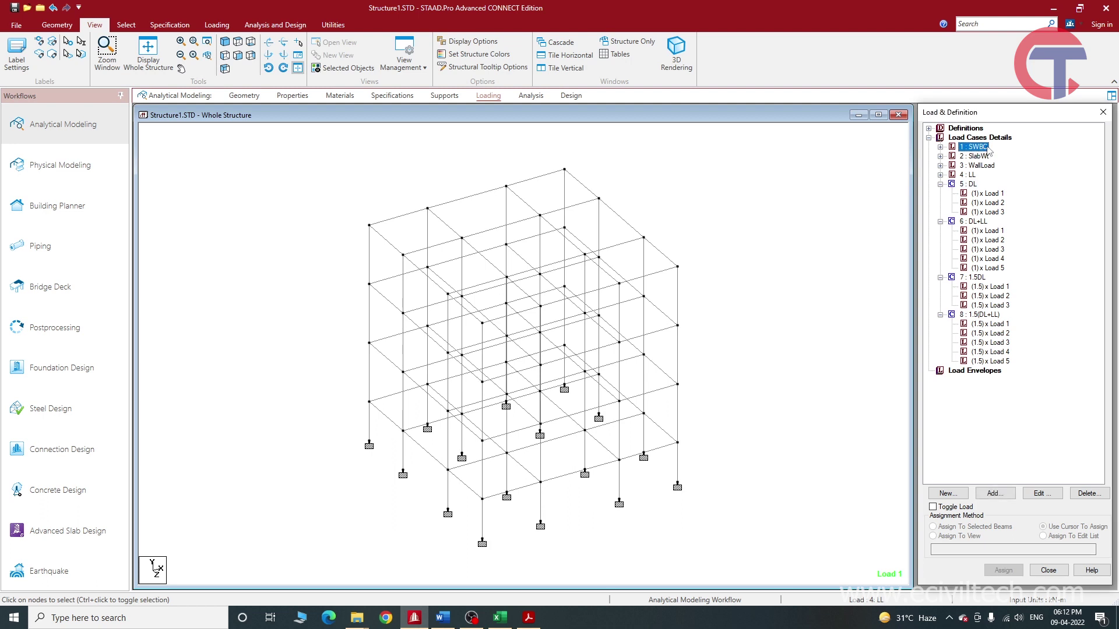
click(974, 157)
click(986, 167)
click(967, 175)
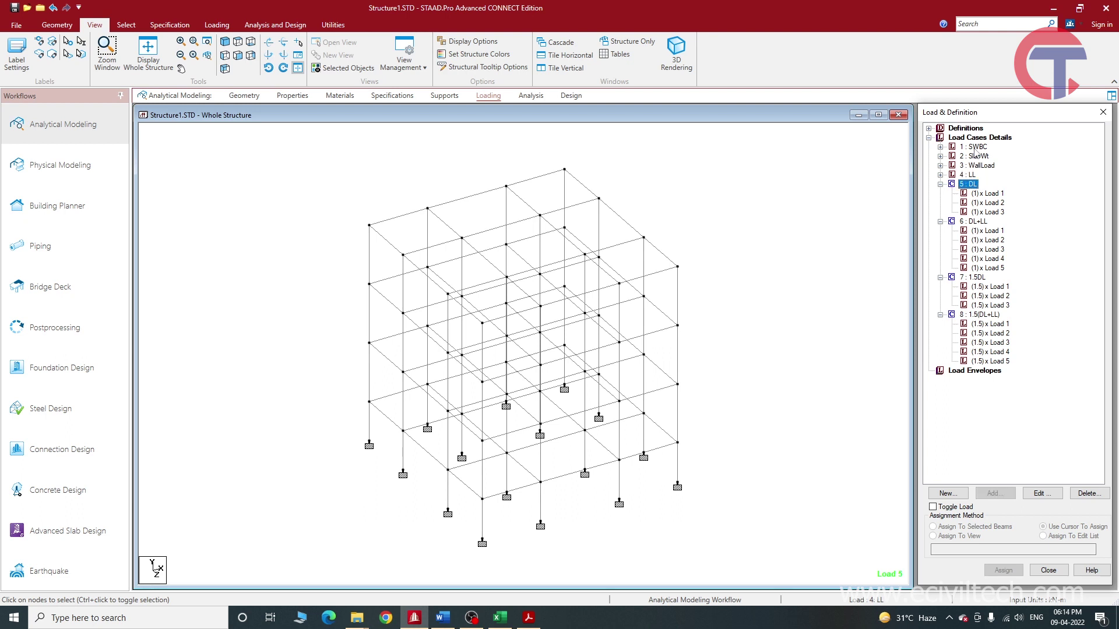
click(975, 148)
click(981, 158)
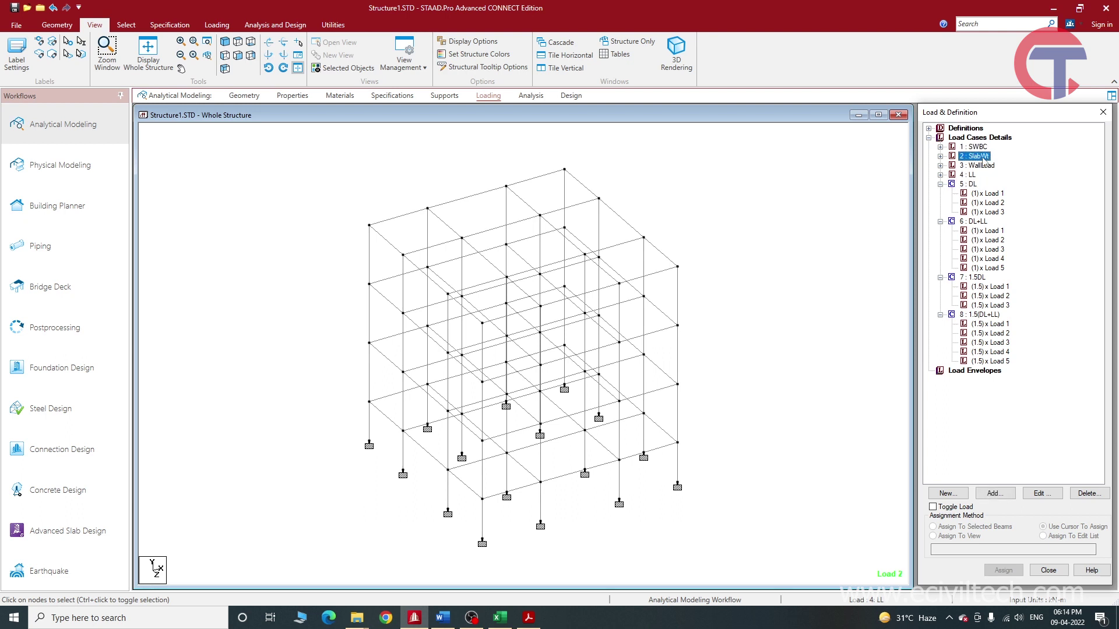
click(987, 166)
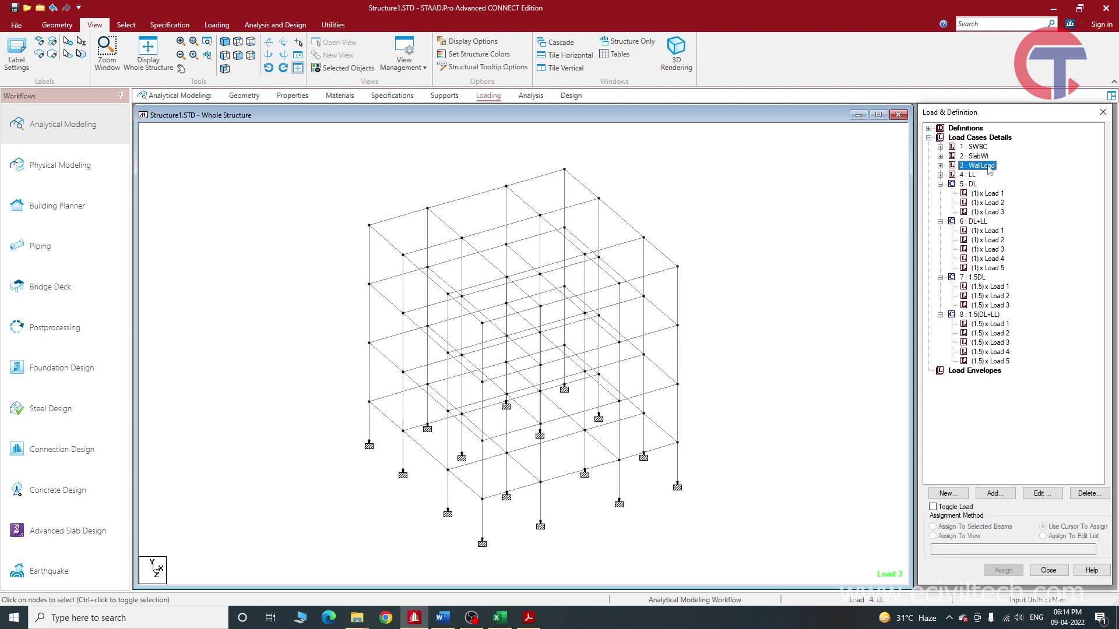
click(972, 184)
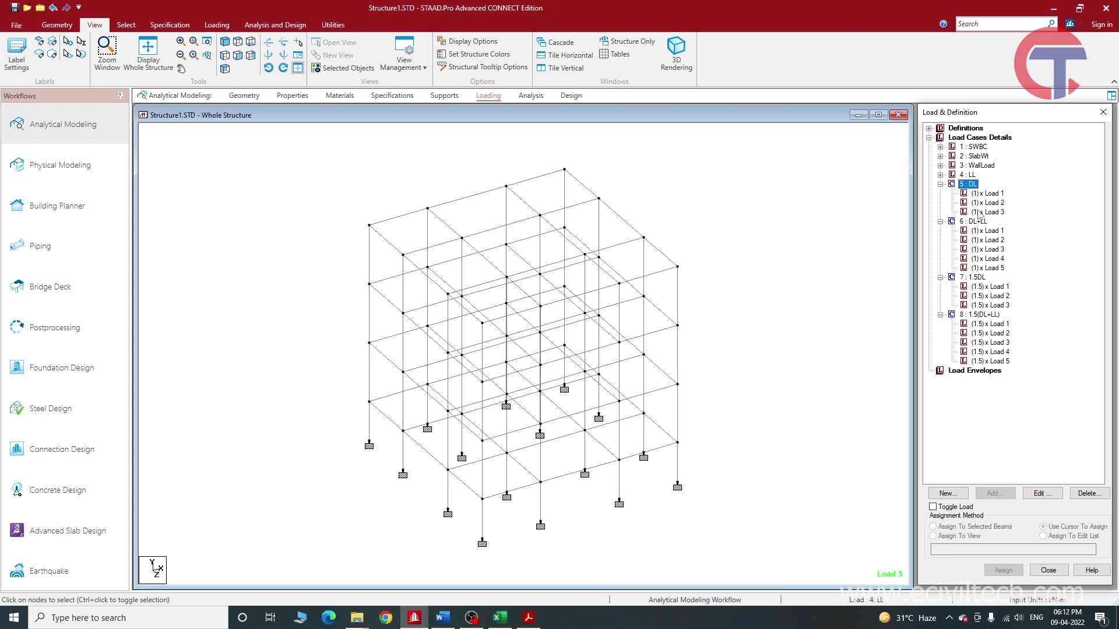
click(993, 195)
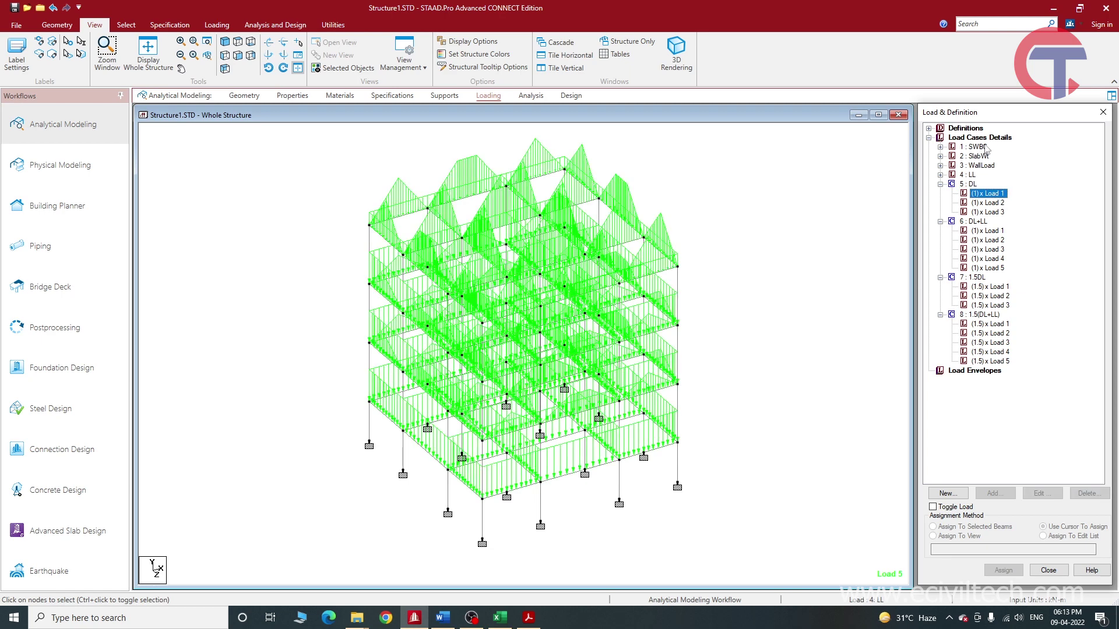
- Preview the Load 1, Load 2 and Load 3 component loads within the DL combination
click(994, 204)
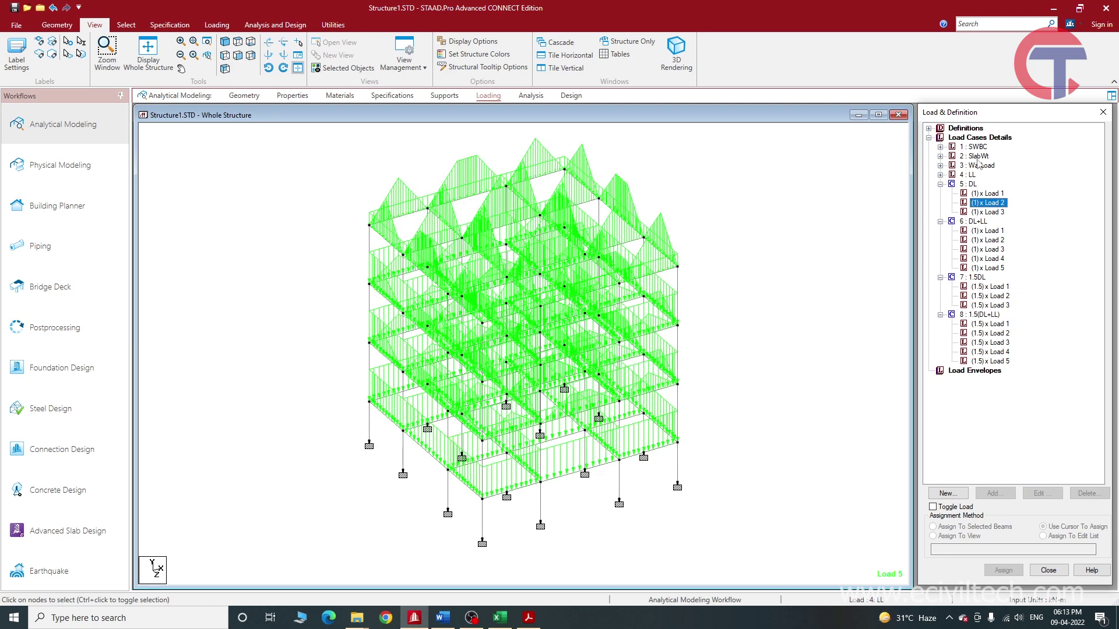
click(1002, 212)
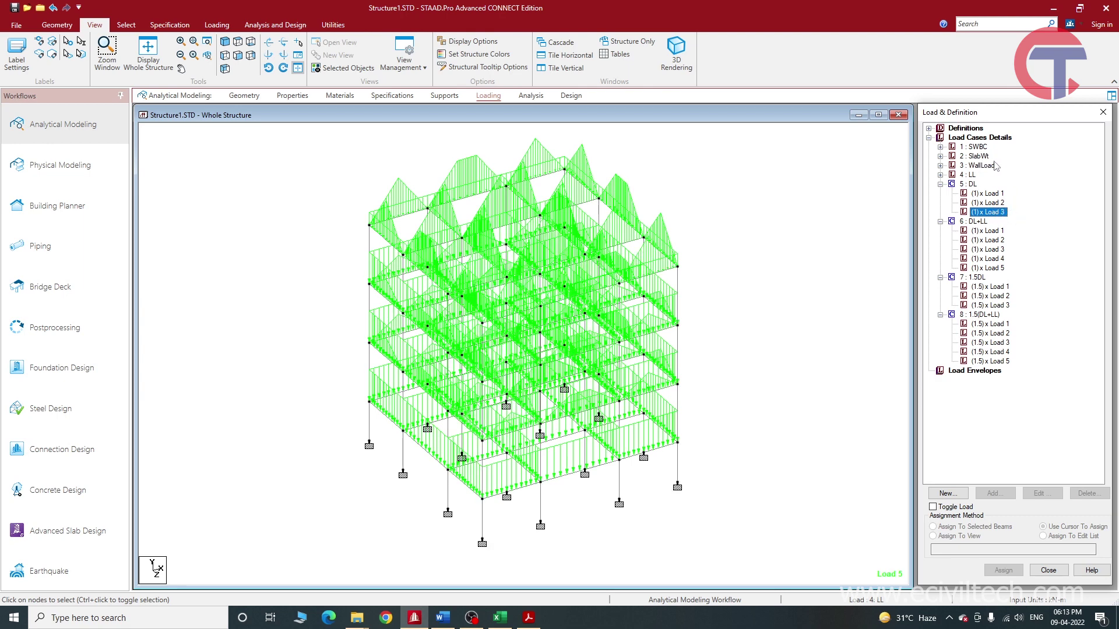
click(965, 185)
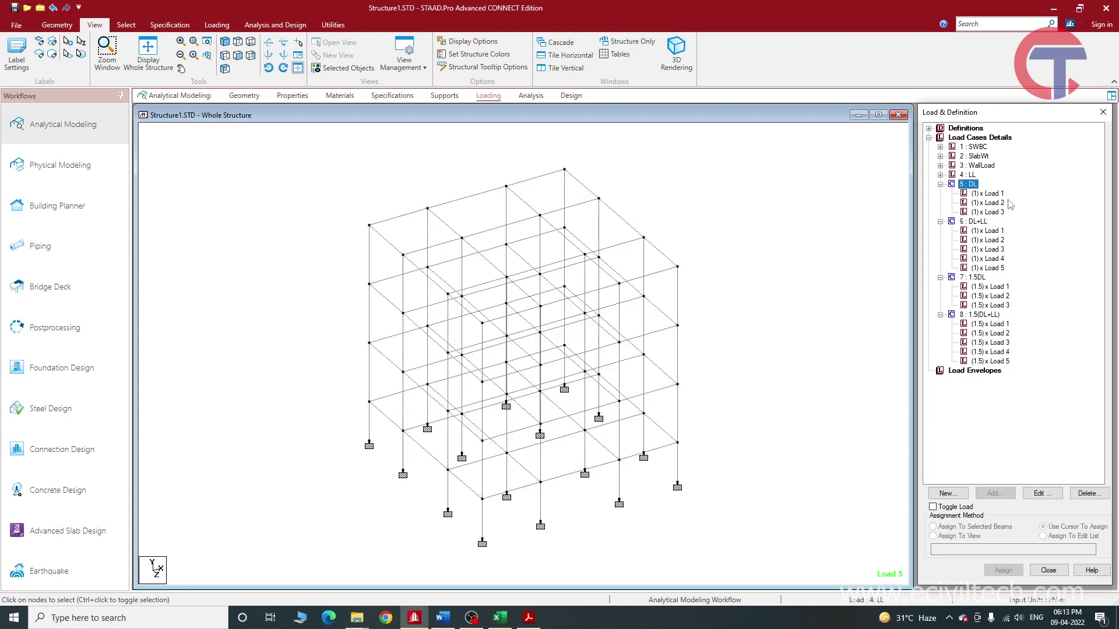
click(990, 193)
click(993, 204)
click(994, 211)
click(993, 204)
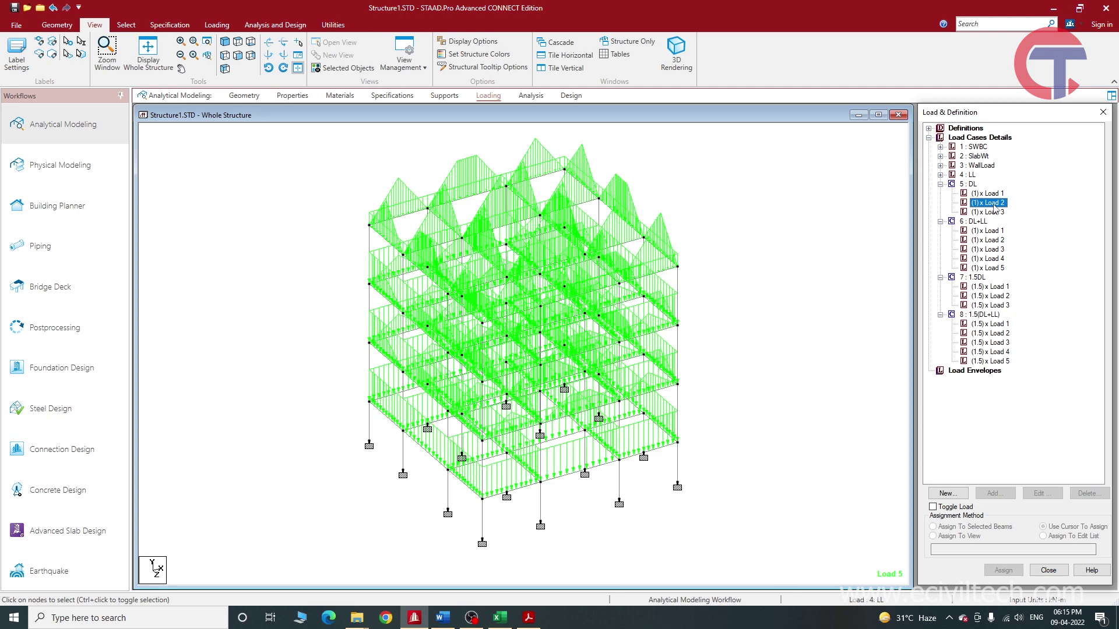
- Collapse the 5 : DL and 6 : DL+LL combinations in the load tree
click(967, 184)
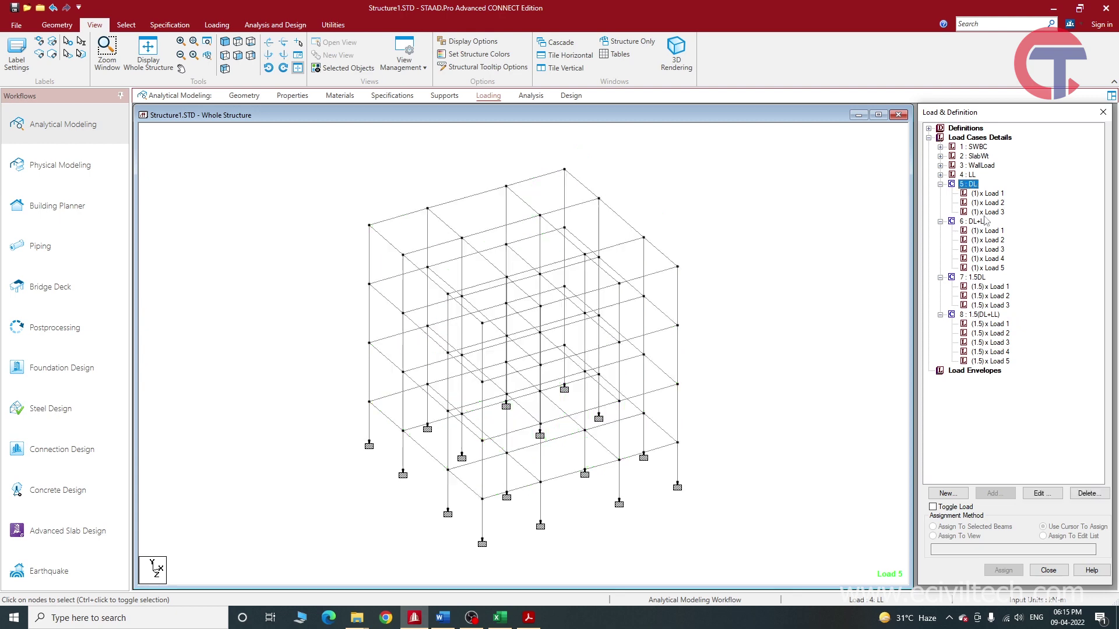
click(940, 185)
click(939, 194)
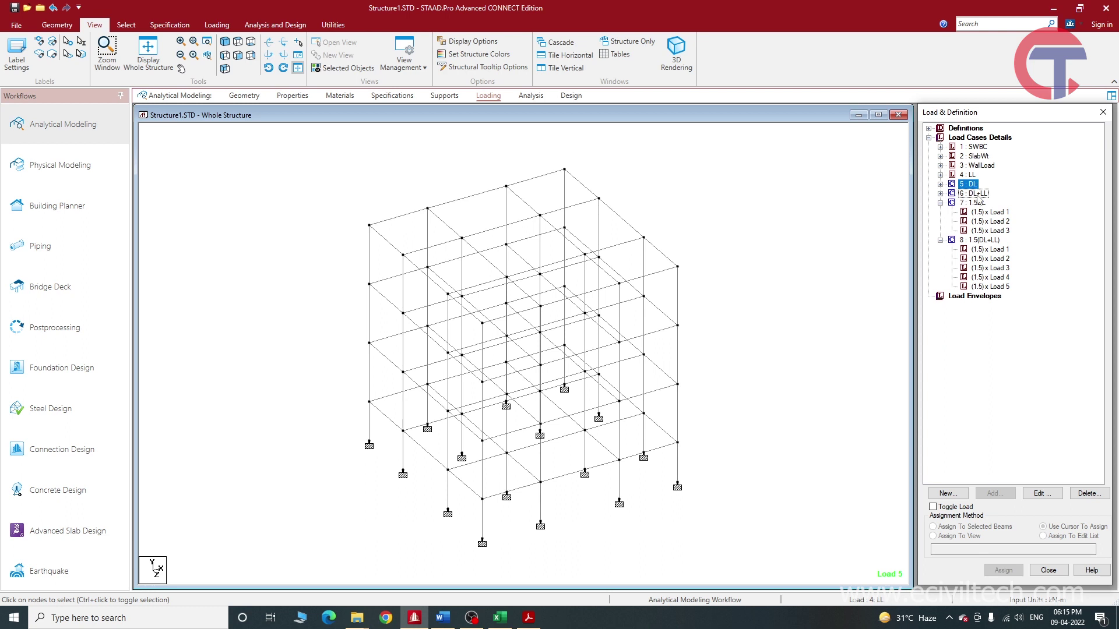
- Preview the component loads of the 1.5DL and 1.5(DL+LL) combinations
click(974, 194)
click(1003, 215)
click(994, 221)
click(1007, 230)
click(996, 259)
click(1002, 277)
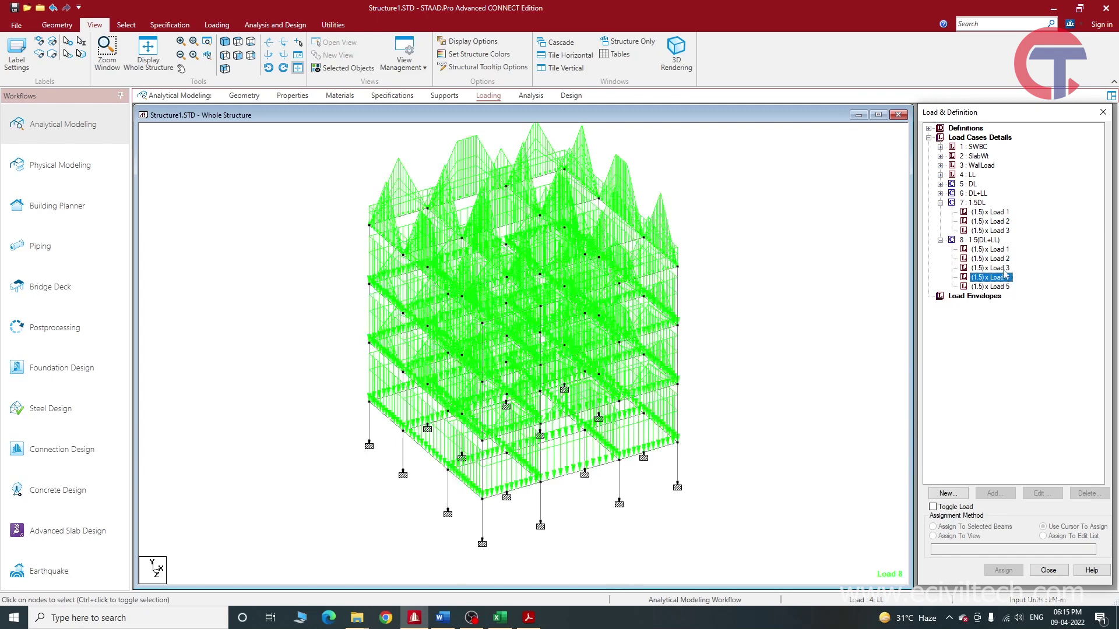
click(984, 212)
- Show the (1.5) x Load 1 diagrams under combination 8, 1.5(DL+LL)
click(967, 203)
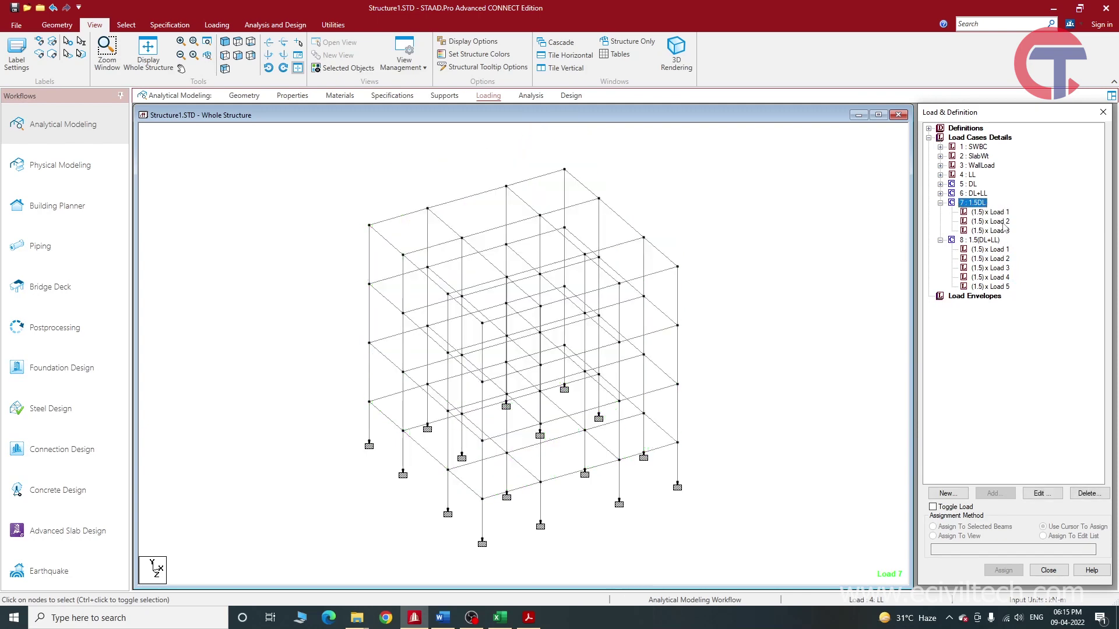
click(995, 241)
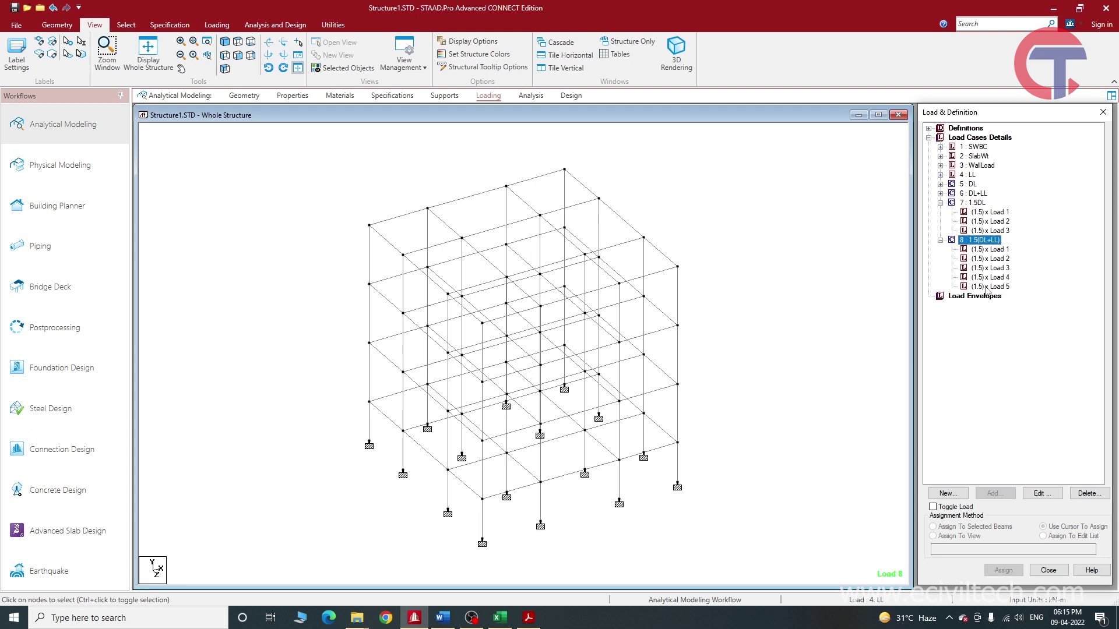
click(987, 249)
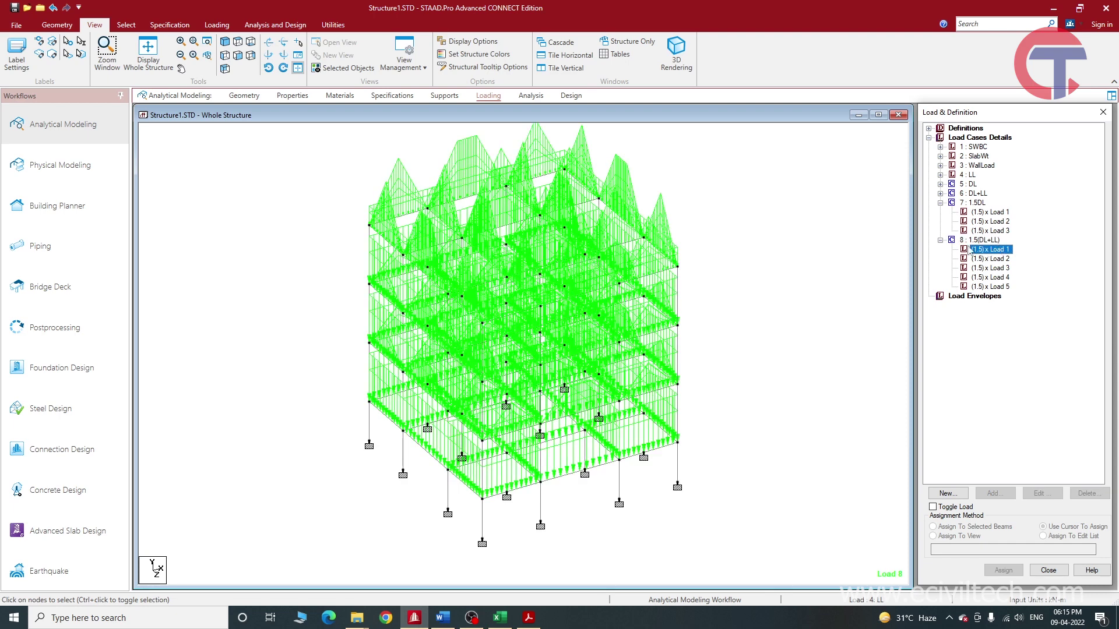